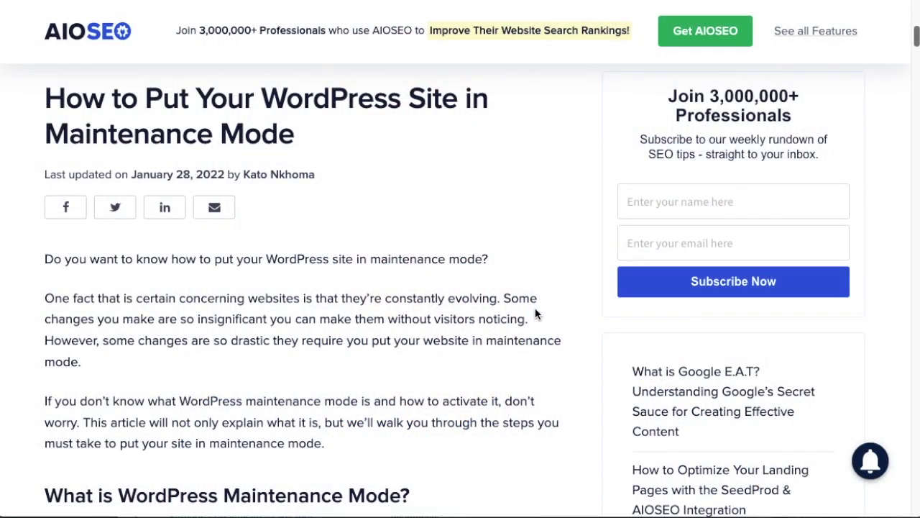
# Step: Change the shoe size range from 4-13 to 6-12 and update the post
pyautogui.scroll(-1, 535, 311)
pyautogui.scroll(-1, 535, 310)
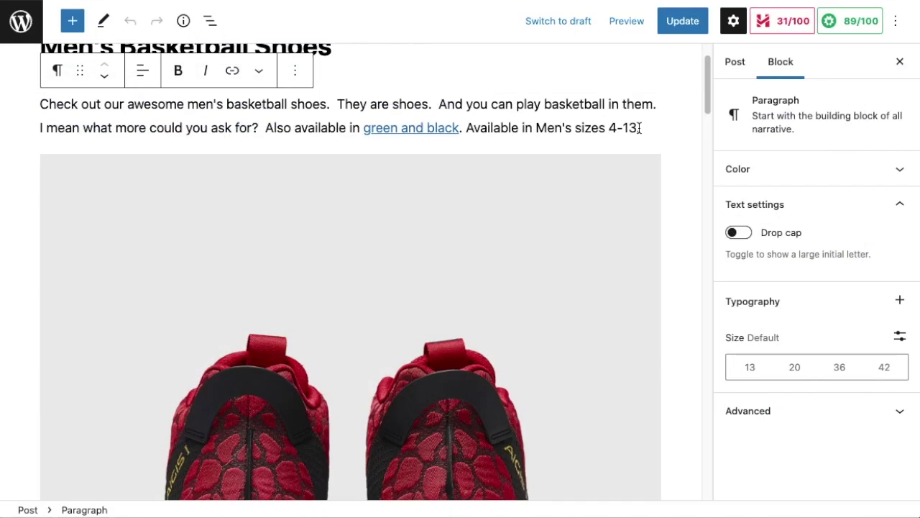
pyautogui.moveTo(640, 128); pyautogui.dragTo(611, 126)
pyautogui.write('6-12')
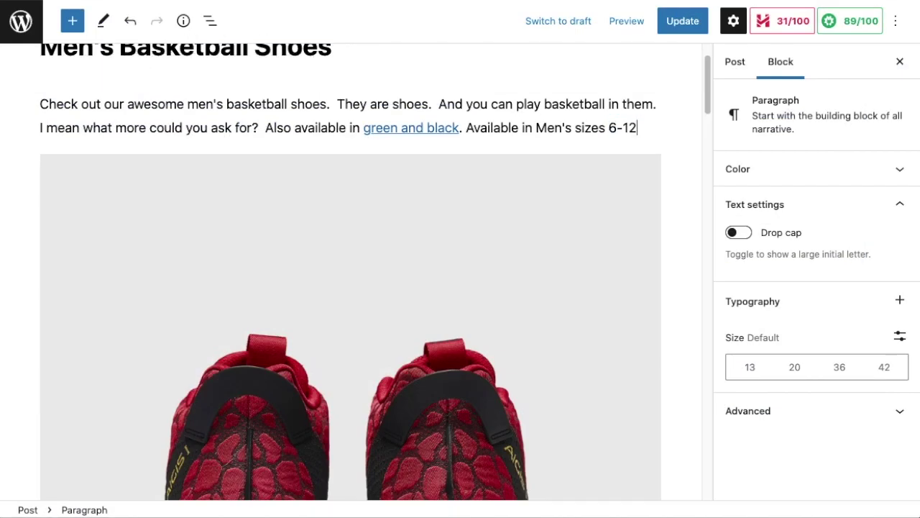
pyautogui.click(673, 142)
pyautogui.click(681, 22)
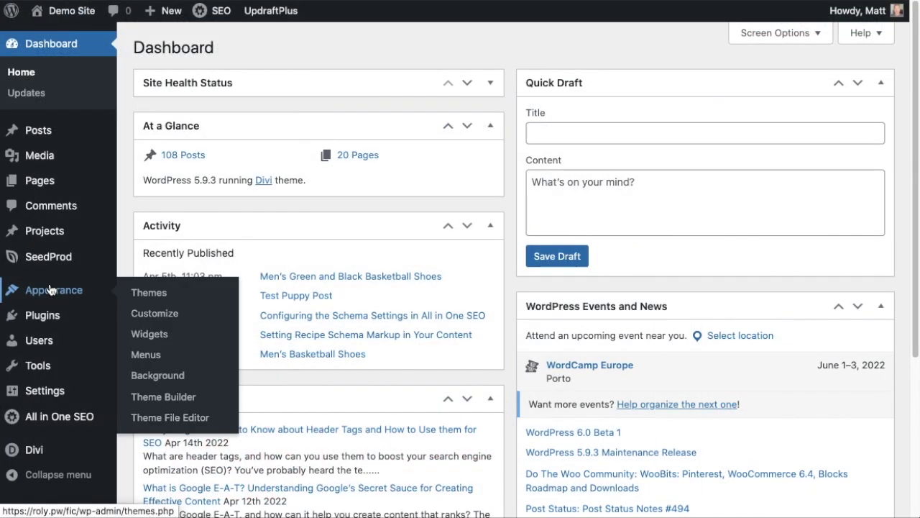
# Step: Activate the Newspaper theme, view its theme panel, and return to the Dashboard
pyautogui.click(157, 292)
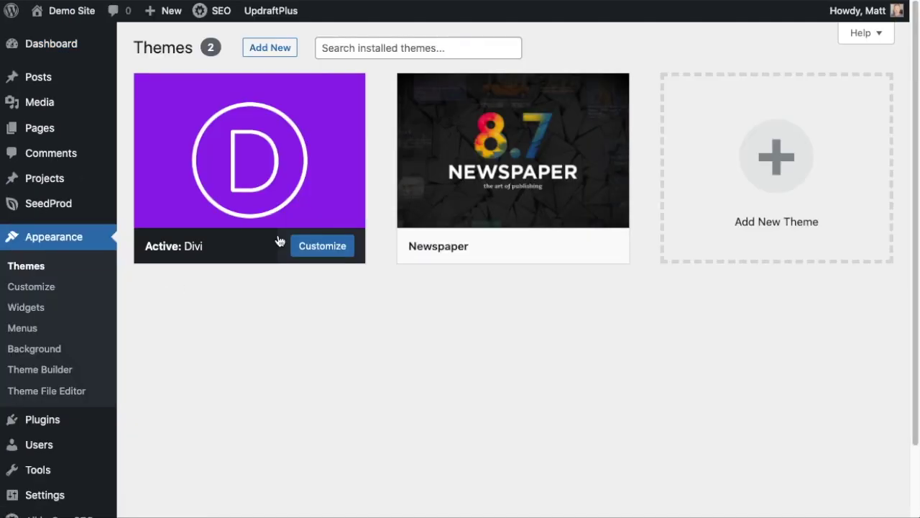
pyautogui.moveTo(558, 168)
pyautogui.click(526, 240)
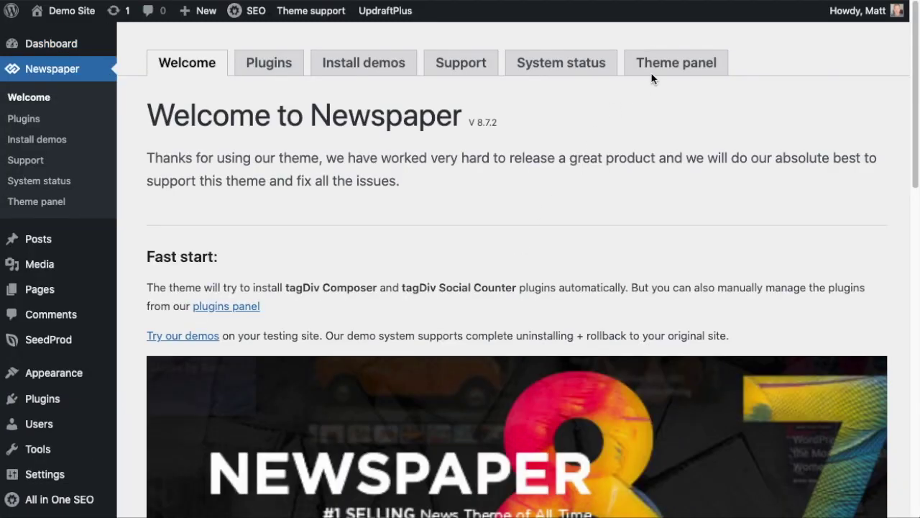
pyautogui.click(683, 61)
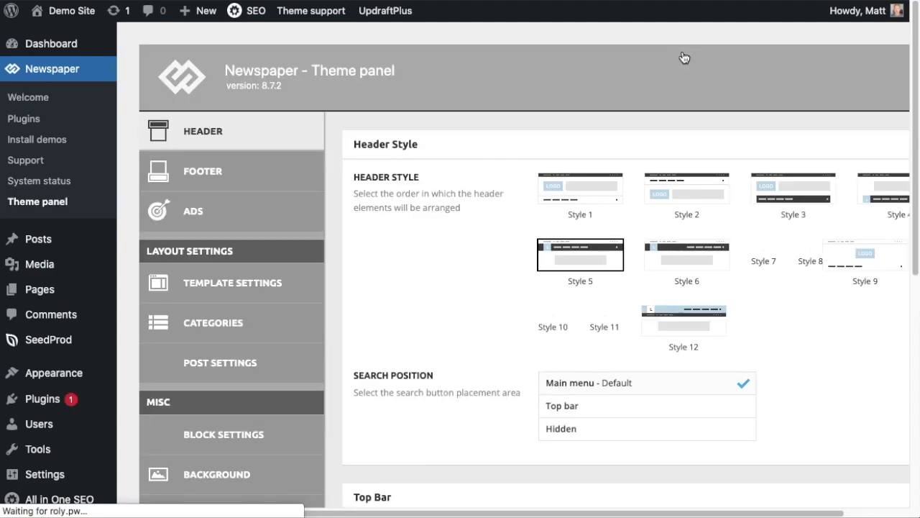
pyautogui.scroll(-10, 451, 266)
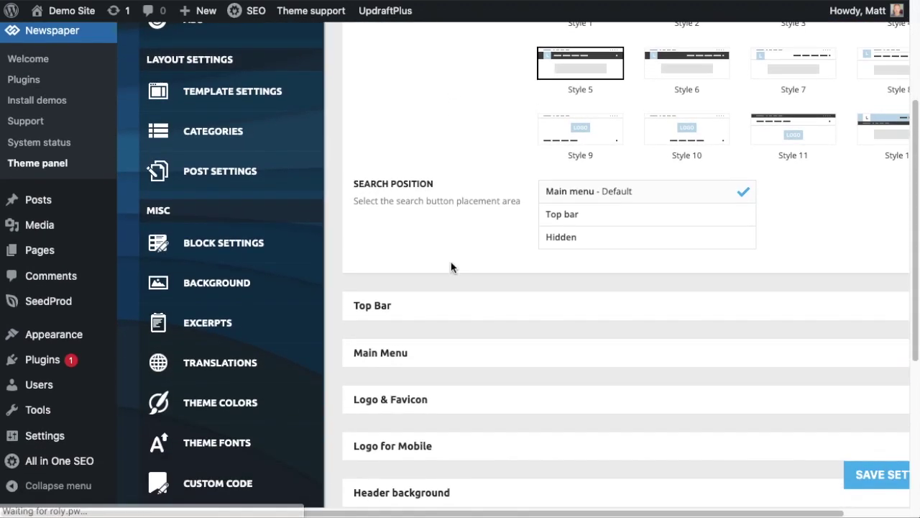
pyautogui.scroll(-3, 451, 263)
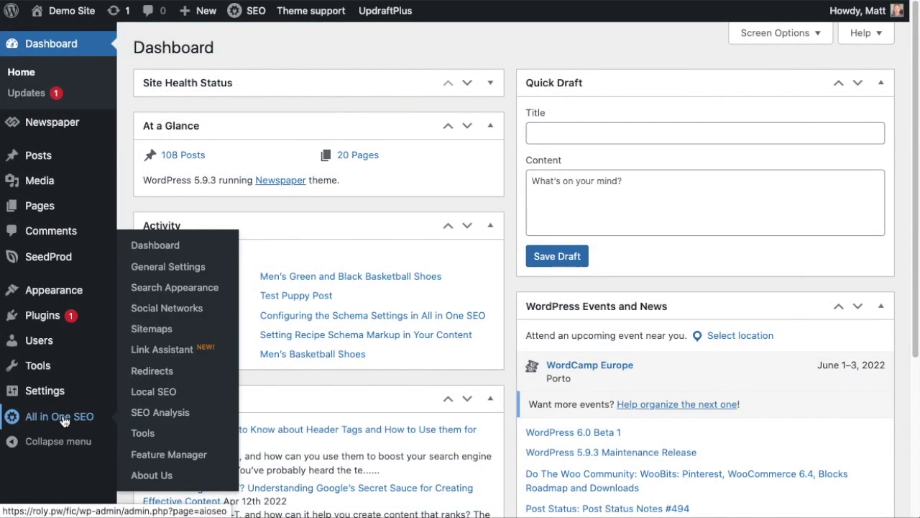
pyautogui.click(63, 419)
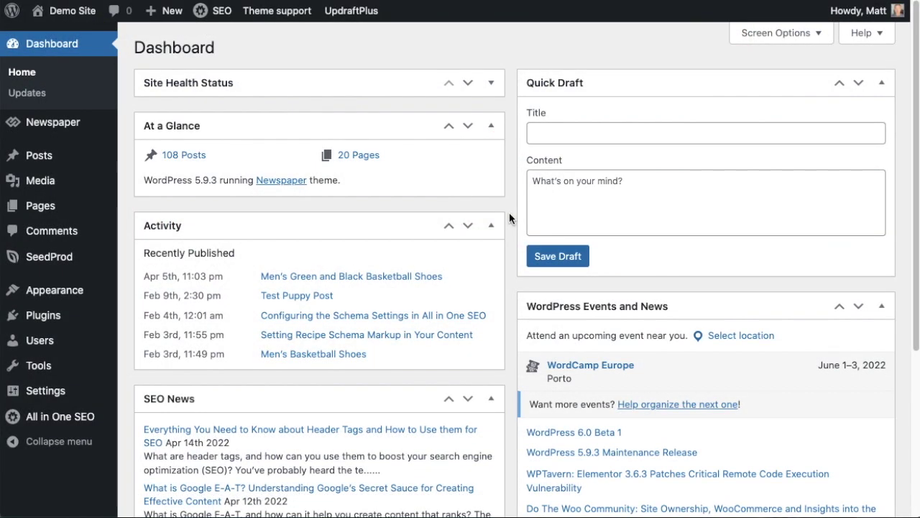
pyautogui.moveTo(44, 266)
pyautogui.moveTo(55, 320)
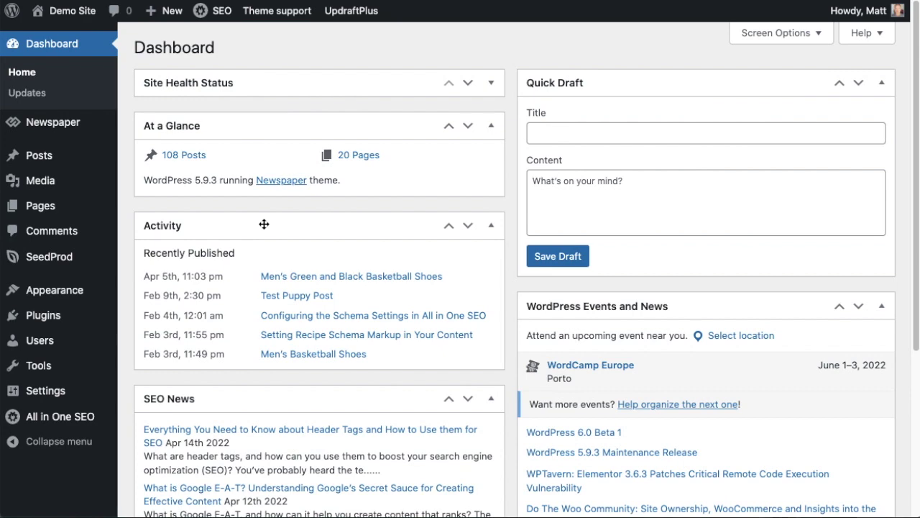
pyautogui.moveTo(40, 263)
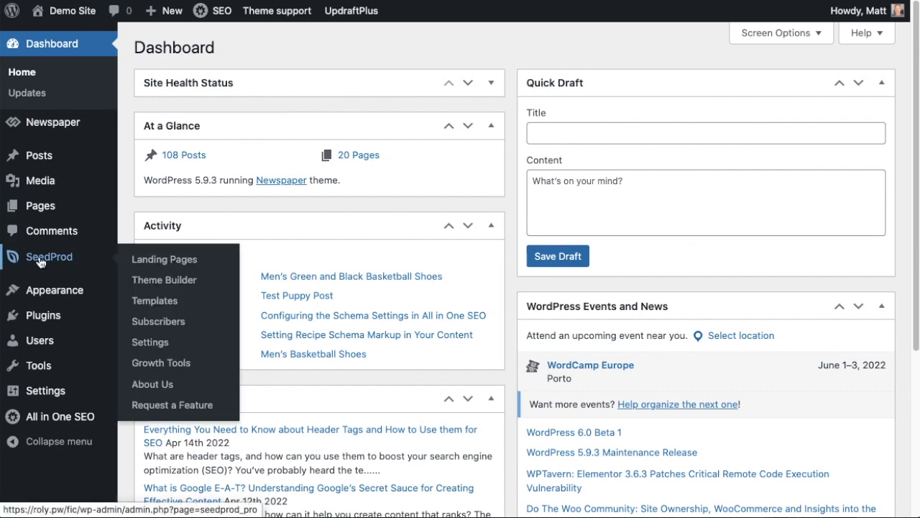
# Step: From SeedProd's Landing Pages, start setting up a Maintenance Mode page
pyautogui.click(172, 267)
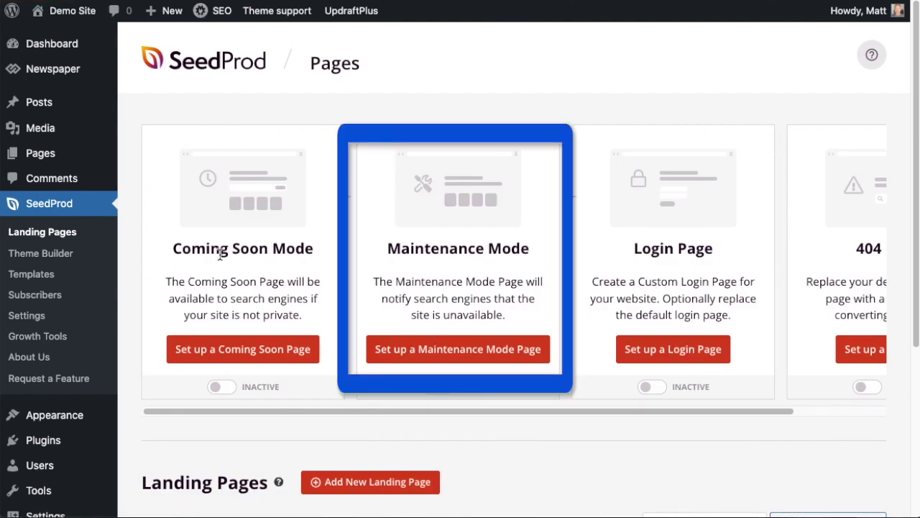
pyautogui.click(501, 353)
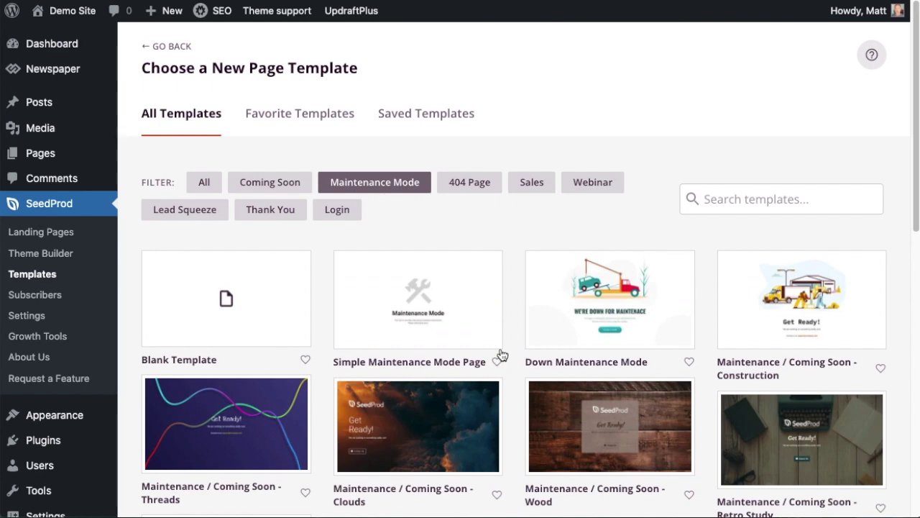
# Step: Choose the Simple Maintenance Mode Page template to load it in the builder
pyautogui.moveTo(454, 280)
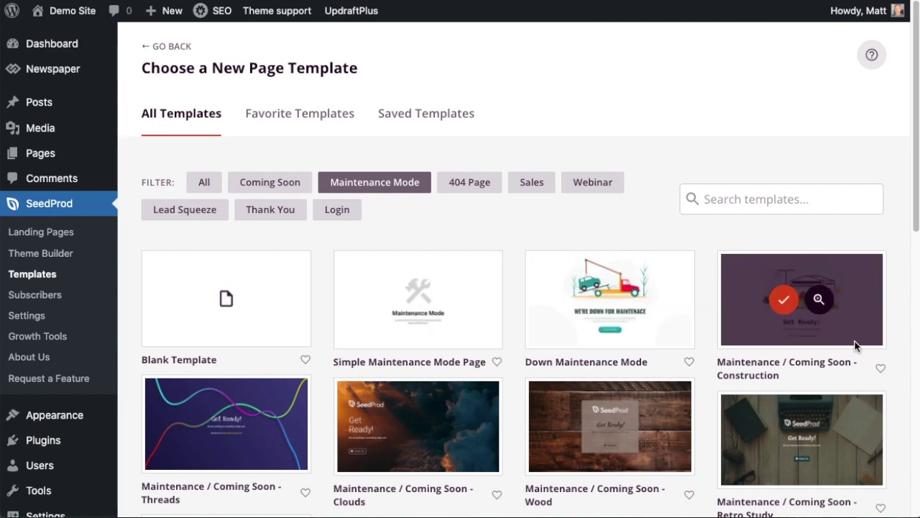
pyautogui.scroll(-5, 852, 316)
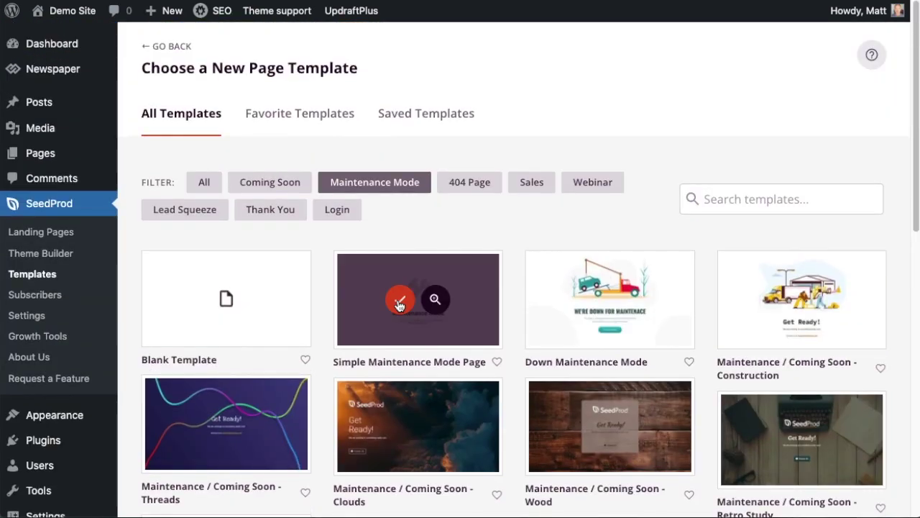
pyautogui.click(400, 302)
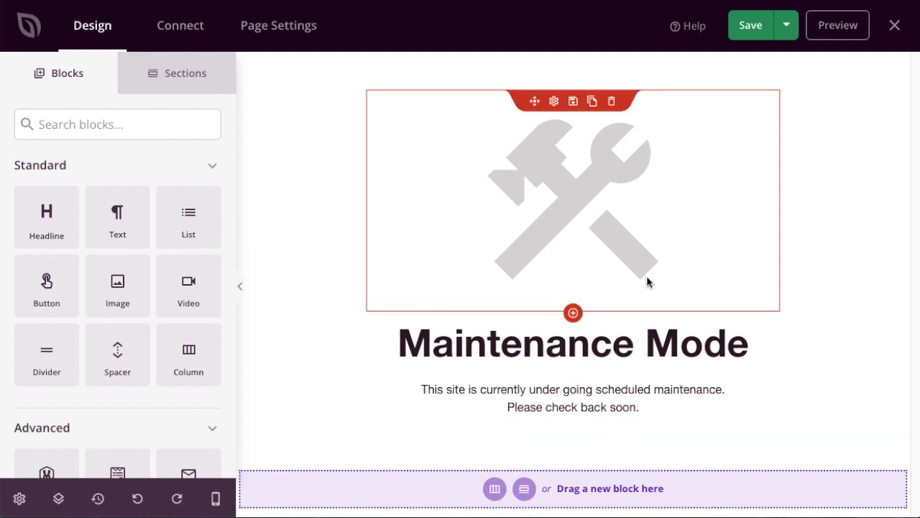
# Step: Replace 'Please check back soon.' with ', and will be back May 1st.', save, and close the builder
pyautogui.click(637, 406)
pyautogui.moveTo(639, 407); pyautogui.dragTo(509, 406)
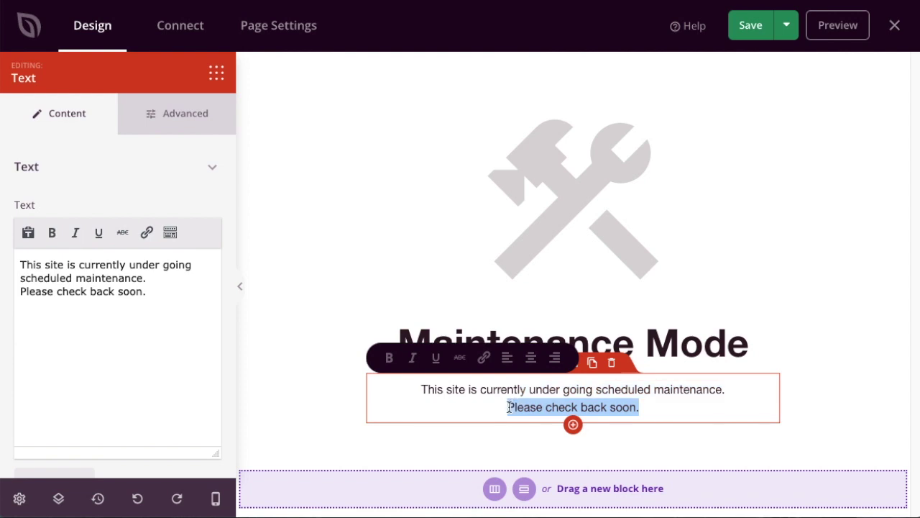
pyautogui.press('BackSpace')
pyautogui.press('BackSpace')
pyautogui.press('BackSpace')
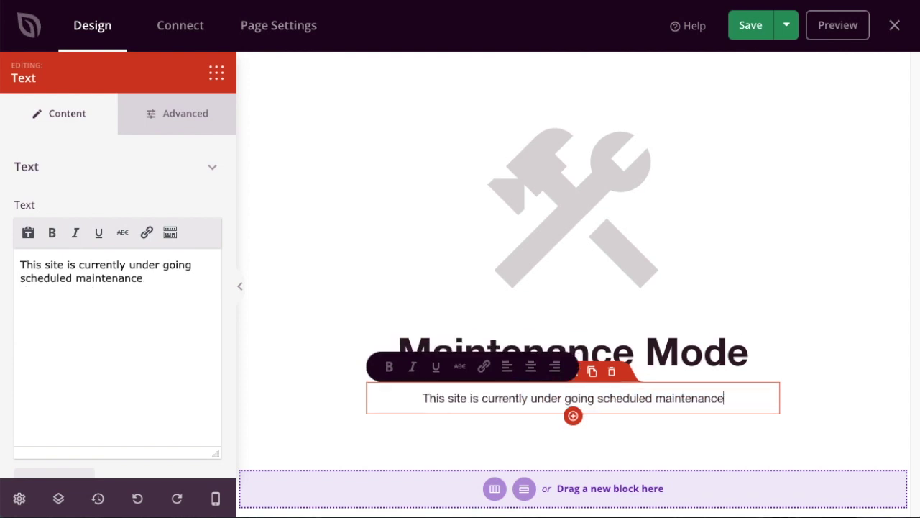
pyautogui.write(', and wil')
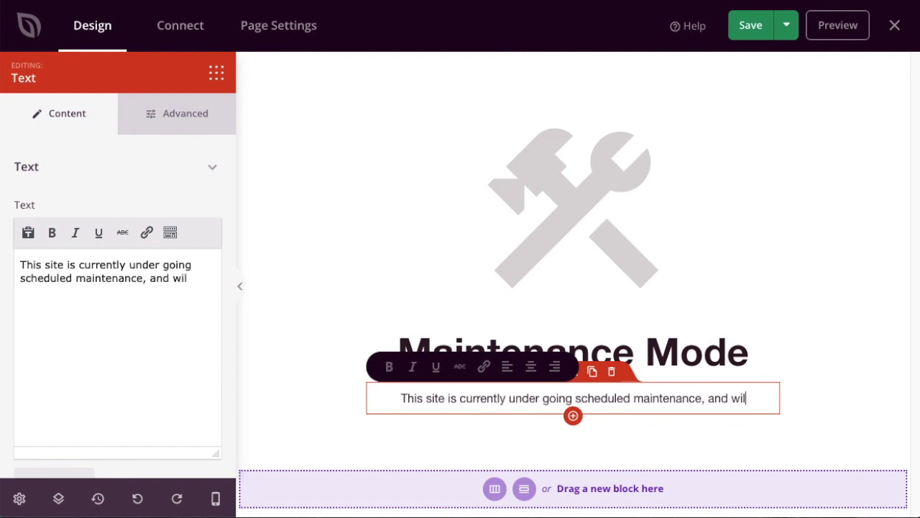
pyautogui.write('l be back May 1st.')
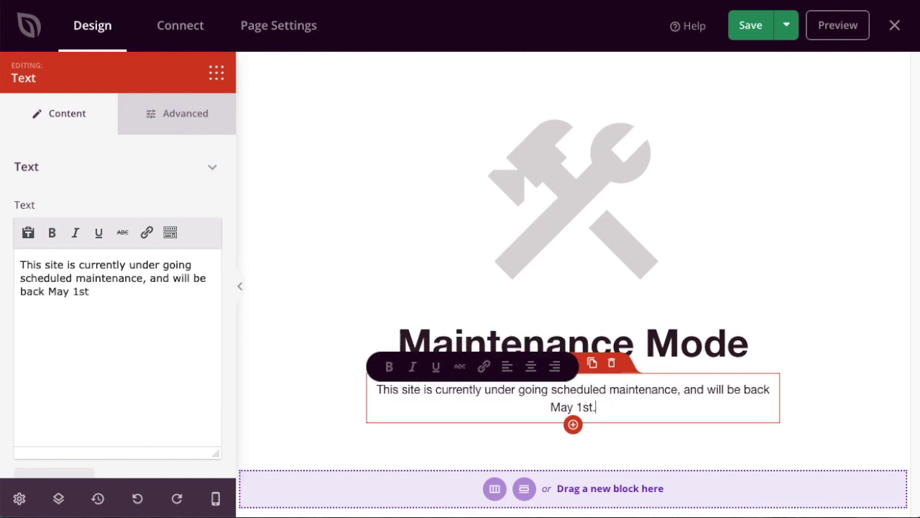
pyautogui.click(751, 26)
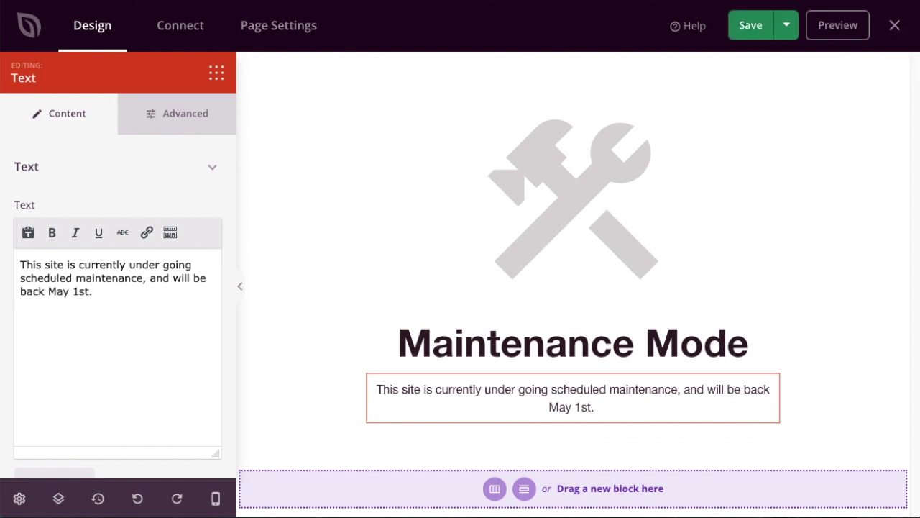
pyautogui.click(895, 28)
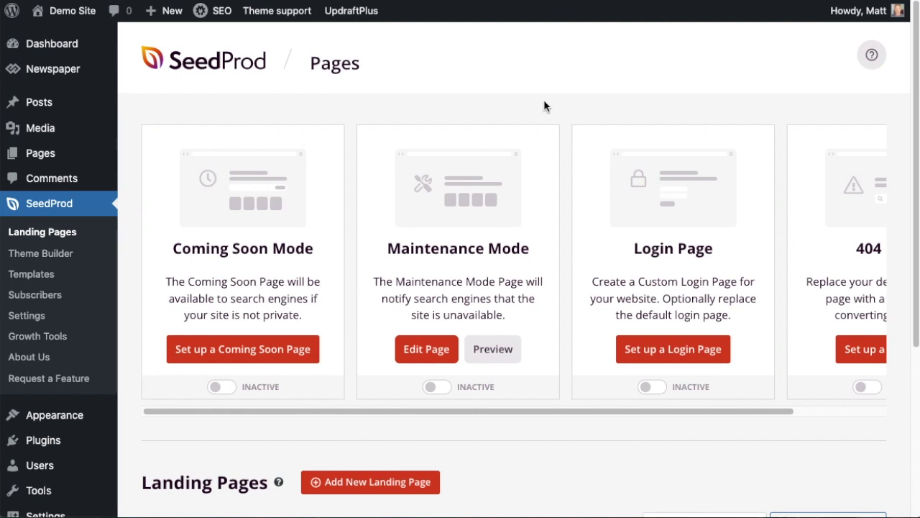
# Step: Toggle Maintenance Mode on and off, then bring the roly.pw/fic window to the front
pyautogui.click(438, 393)
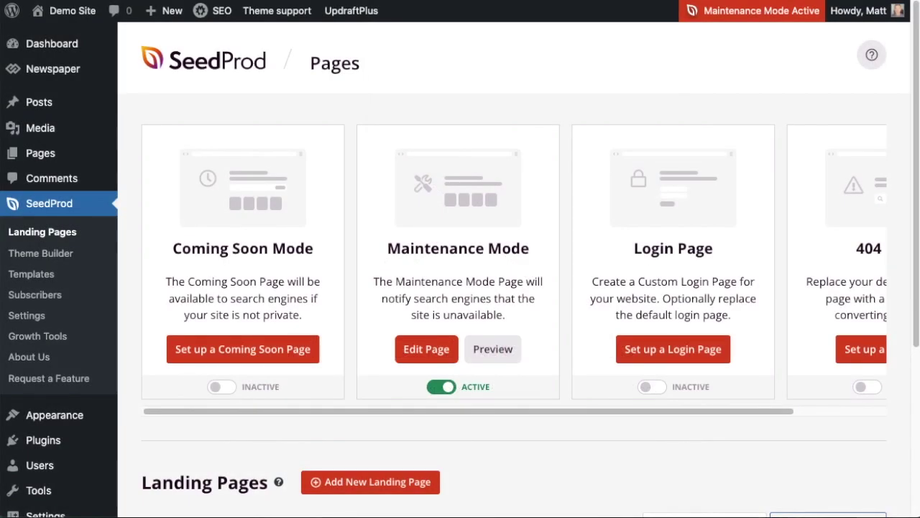
pyautogui.click(441, 387)
pyautogui.click(381, 0)
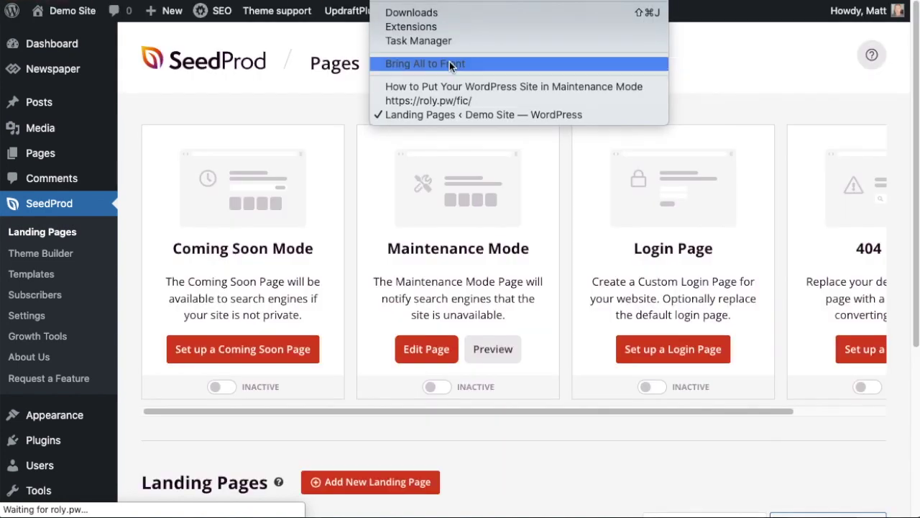
pyautogui.click(450, 98)
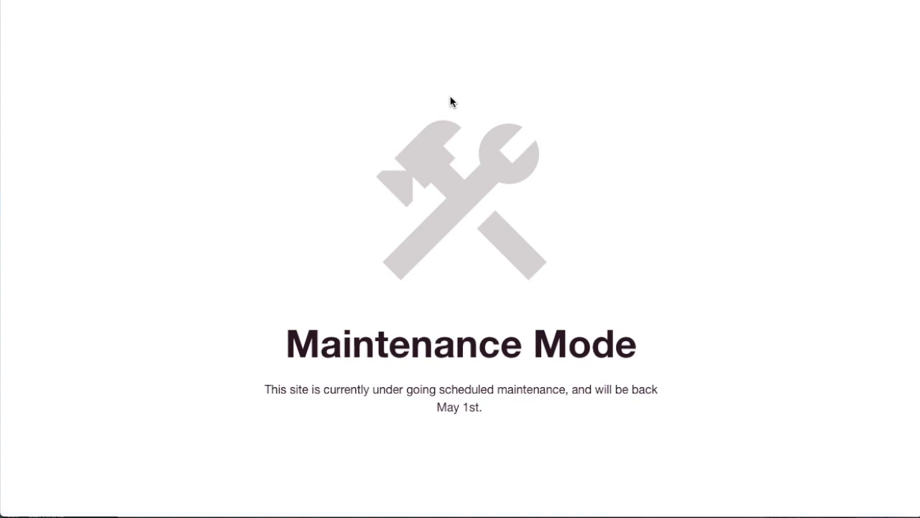
# Step: Reload the site tab to show the AIOSEO Demo home page
pyautogui.press('super+r')
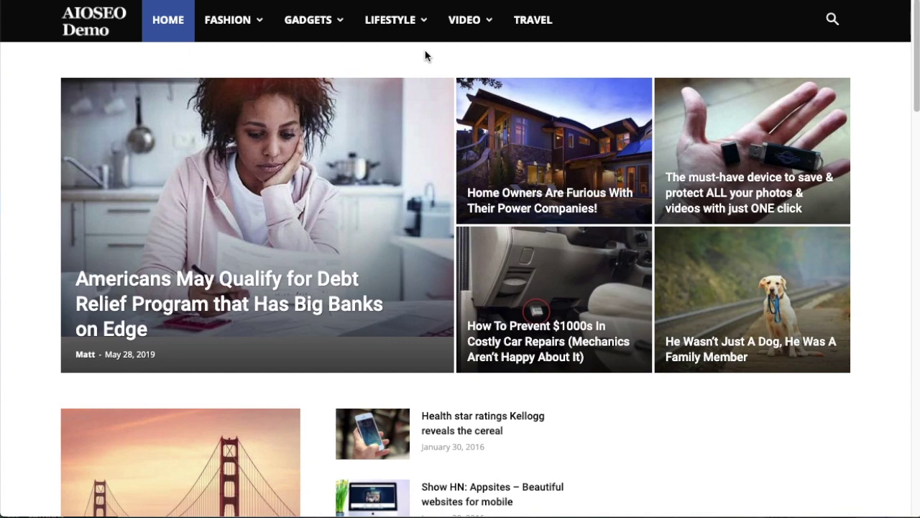
# Step: Open the 'He Wasn't Just A Dog' article, activate Maintenance Mode in SeedProd, and reload the article
pyautogui.click(741, 291)
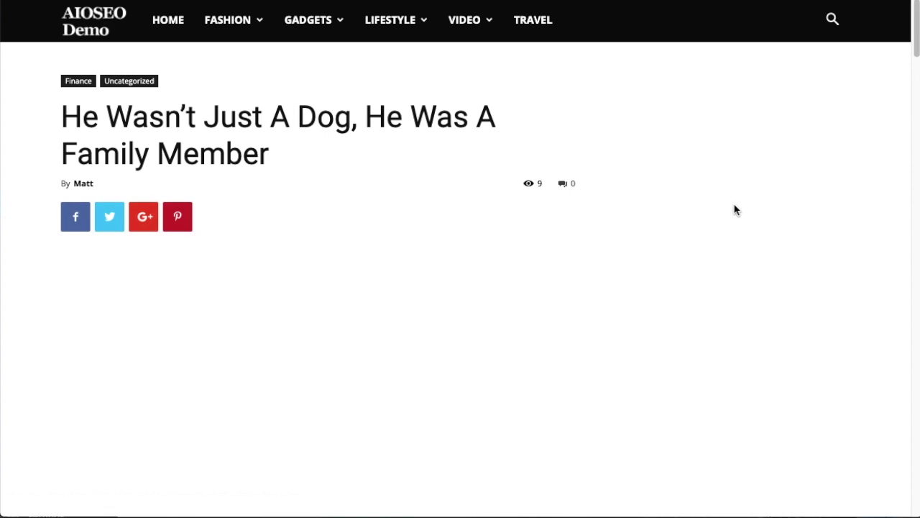
pyautogui.click(387, 2)
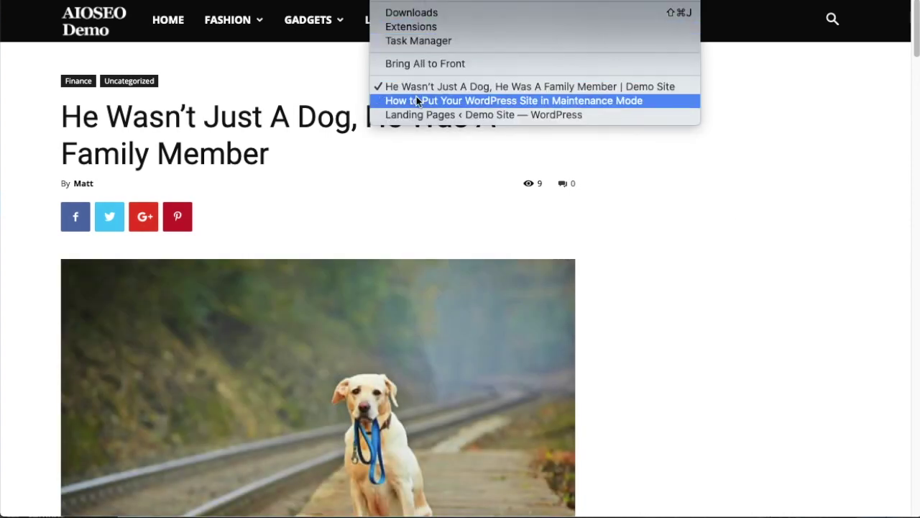
pyautogui.click(417, 116)
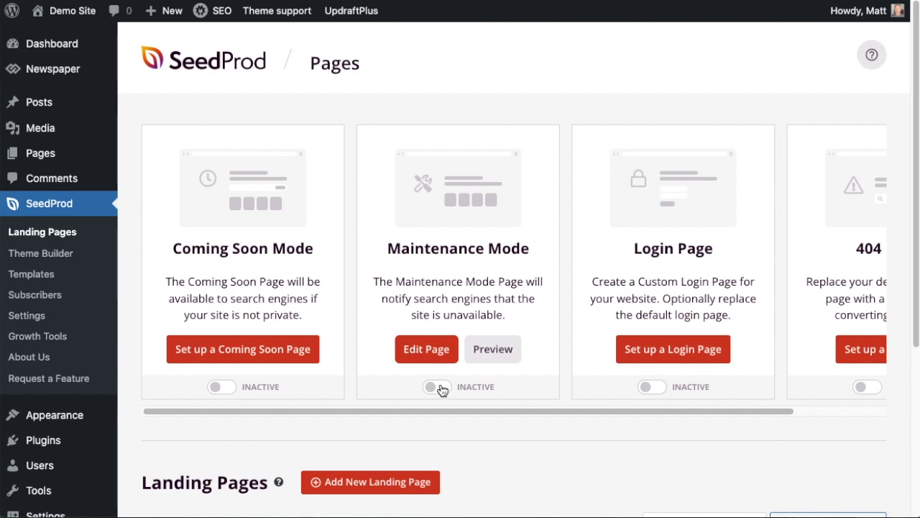
pyautogui.click(440, 387)
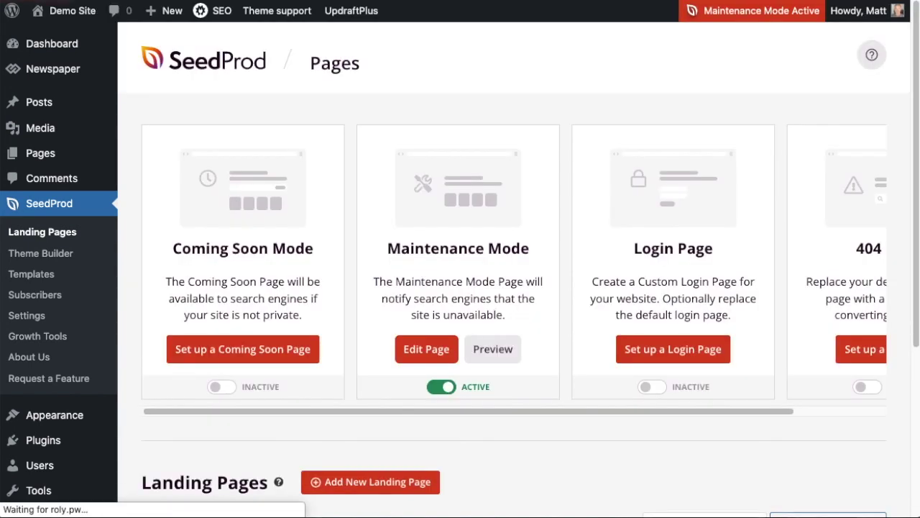
pyautogui.click(413, 1)
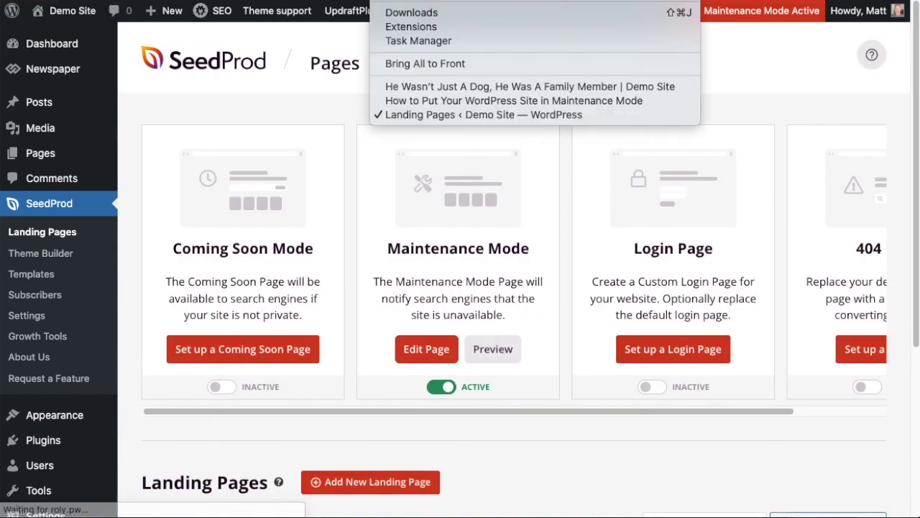
pyautogui.click(433, 86)
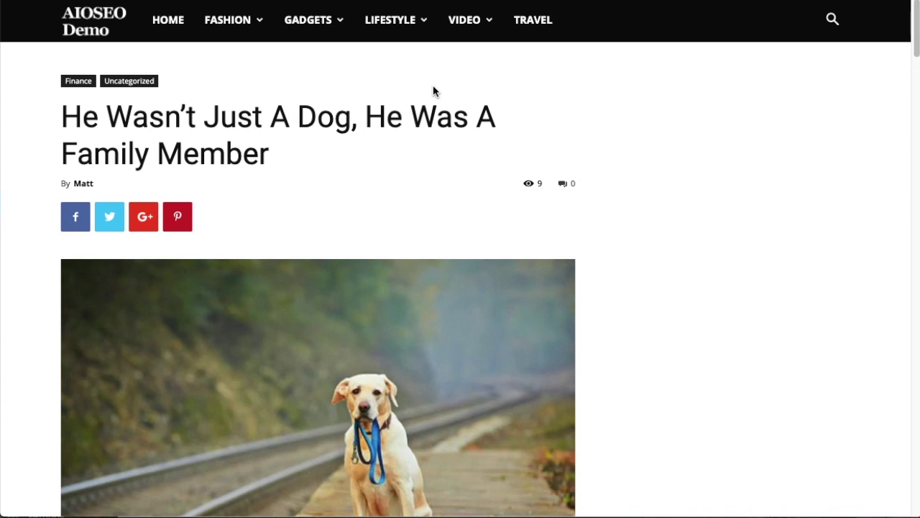
pyautogui.press('super+r')
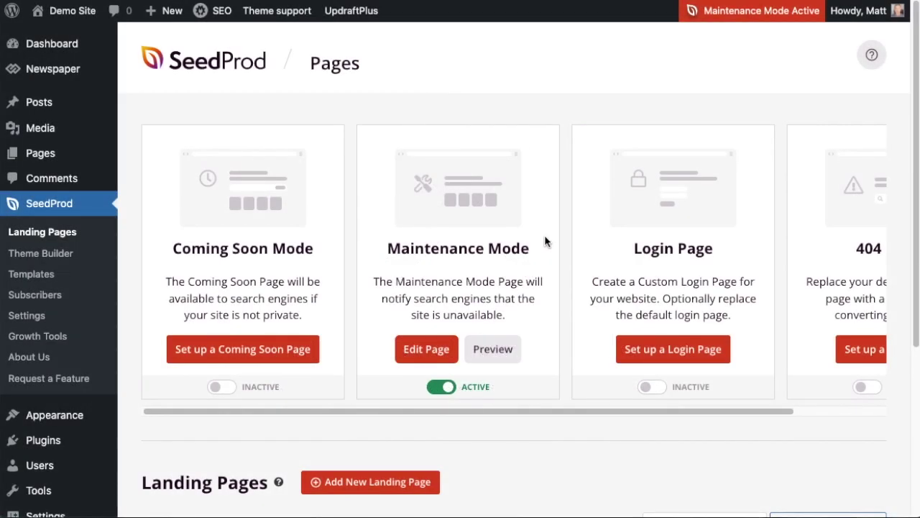
# Step: Toggle Maintenance Mode off, on, and off again, leaving it Inactive
pyautogui.click(446, 389)
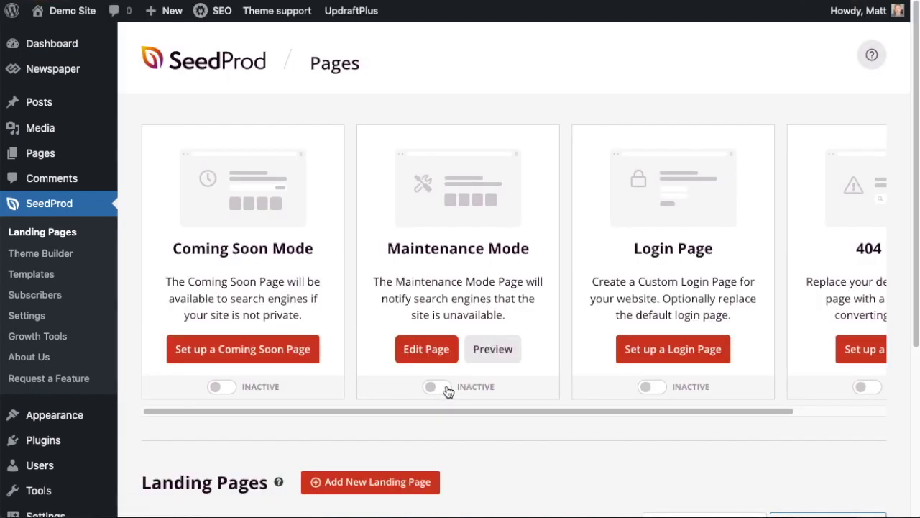
pyautogui.scroll(-3, 575, 339)
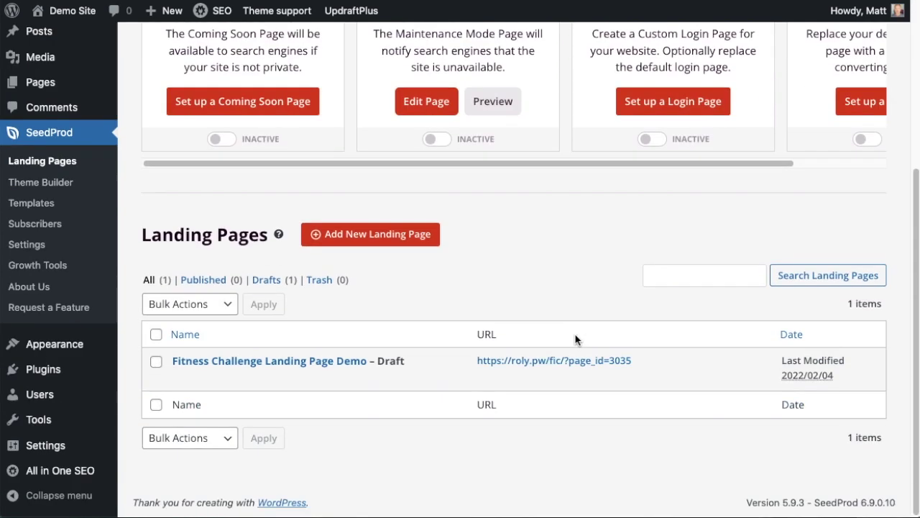
pyautogui.moveTo(90, 472)
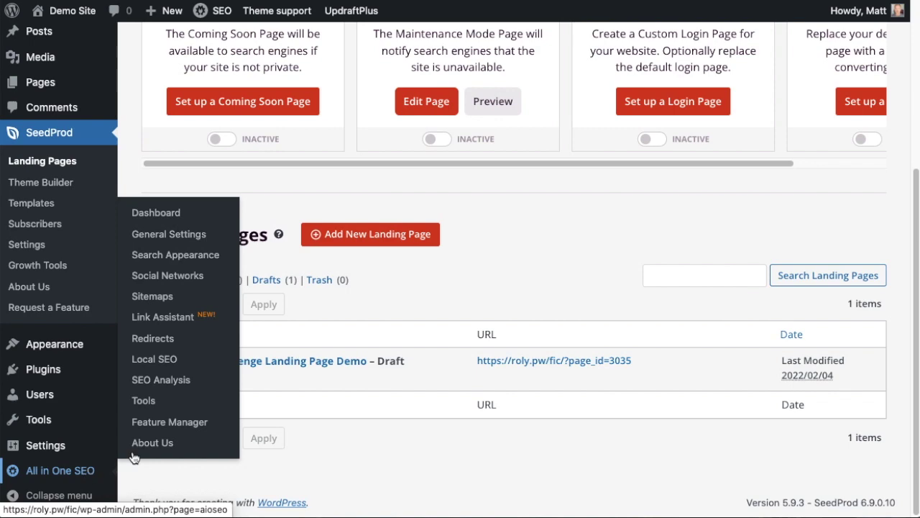
pyautogui.scroll(3, 482, 295)
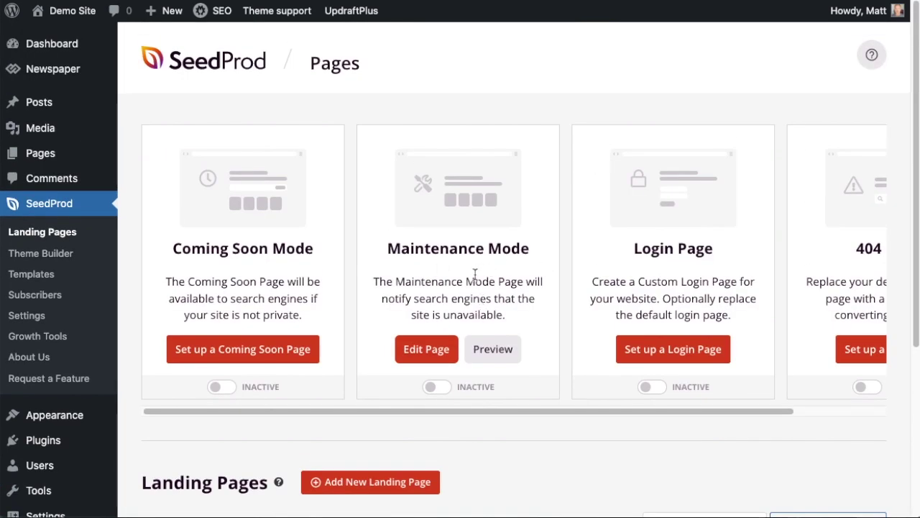
pyautogui.click(438, 389)
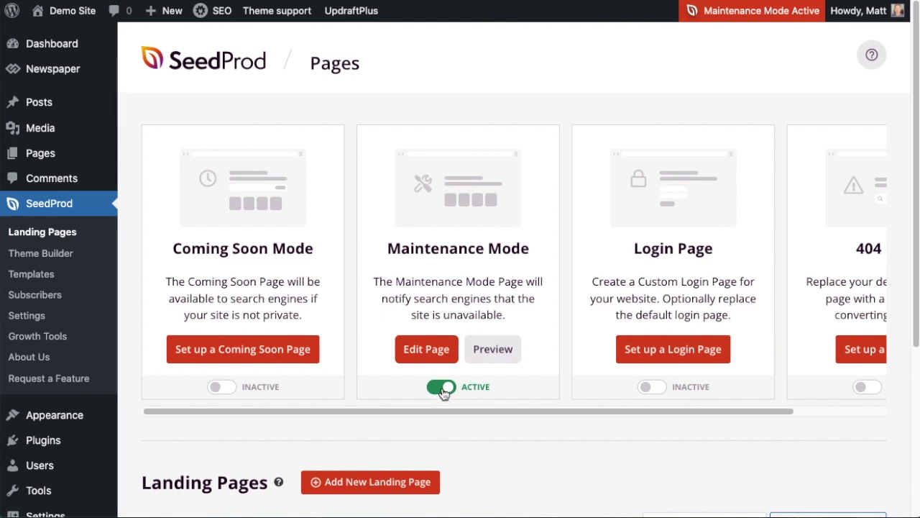
pyautogui.click(442, 389)
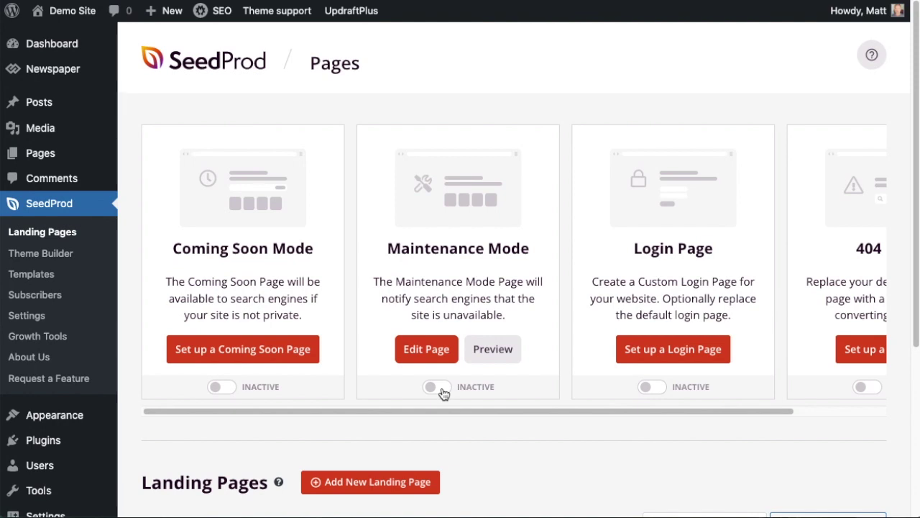
# Step: Flip the Maintenance Mode toggle so it shows Active
pyautogui.click(436, 388)
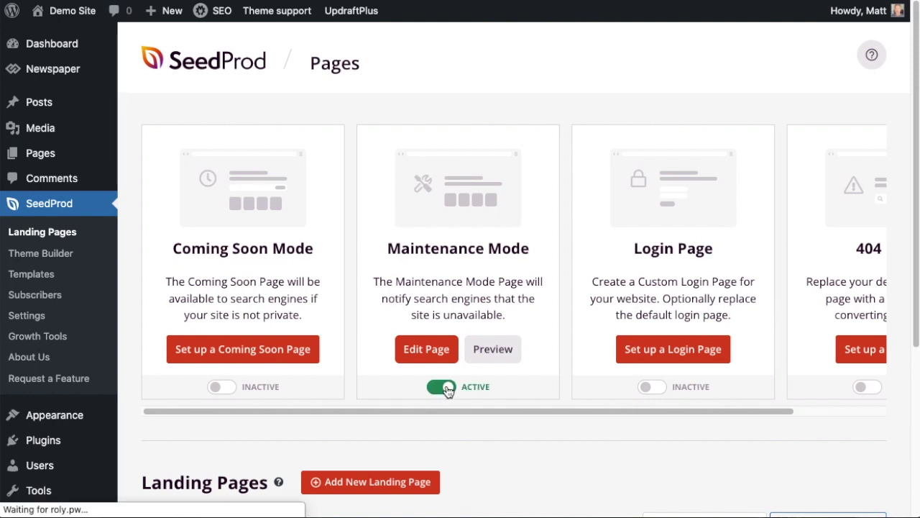